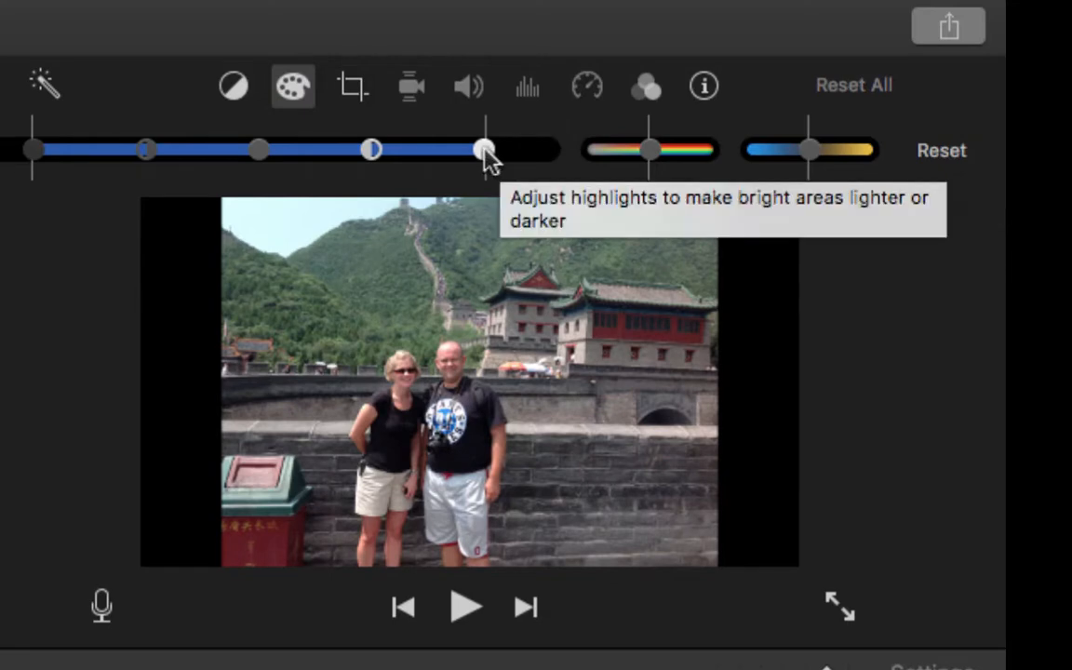
# - Try a higher saturation and a warmer color temperature on the Great Wall photo, then reset its color correction
pyautogui.moveTo(653, 151); pyautogui.dragTo(668, 149)
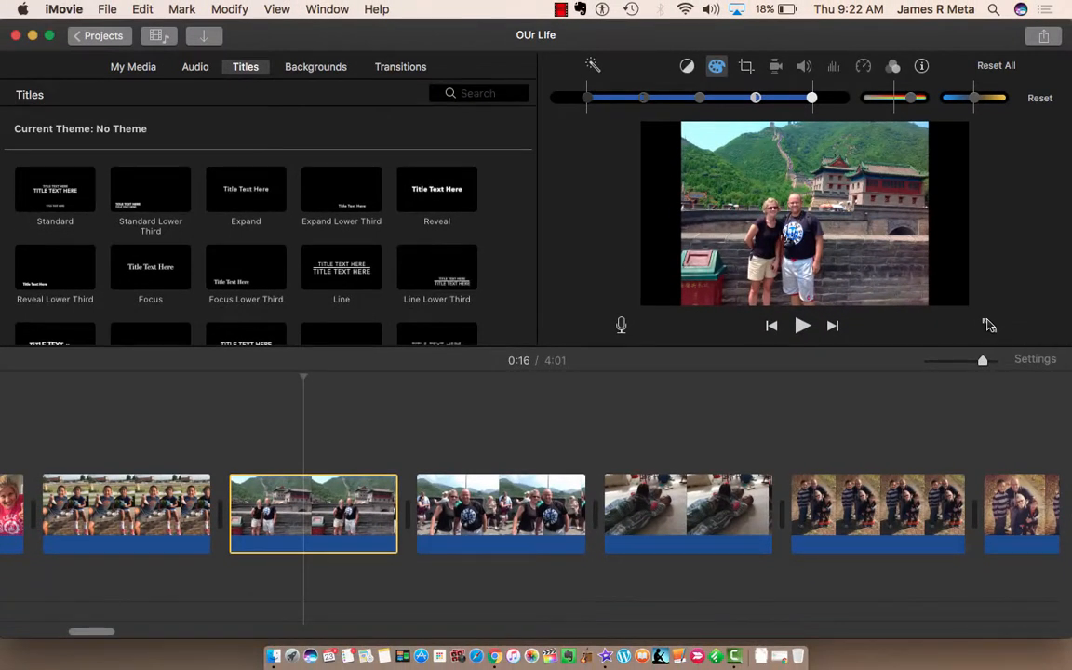
pyautogui.click(989, 324)
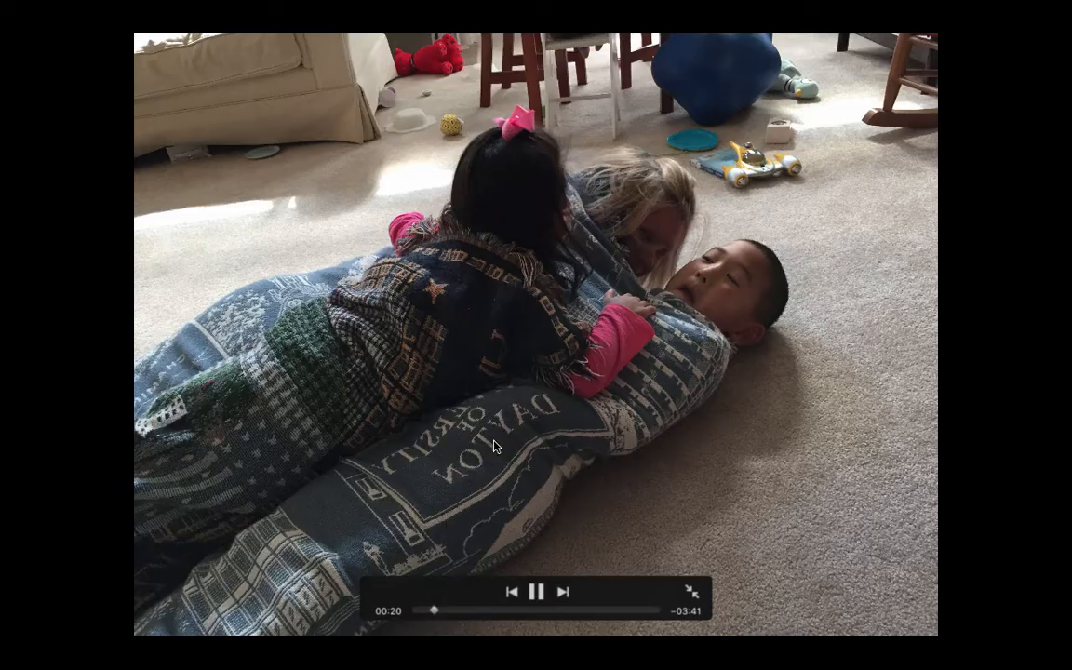
pyautogui.press('Escape')
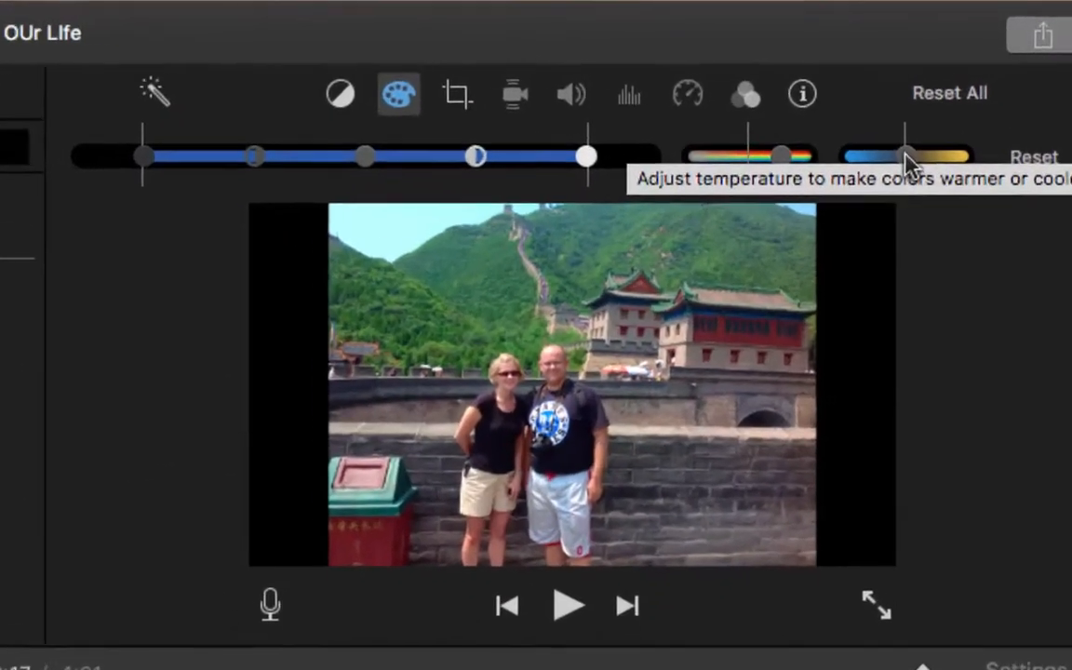
pyautogui.moveTo(907, 166); pyautogui.dragTo(950, 157)
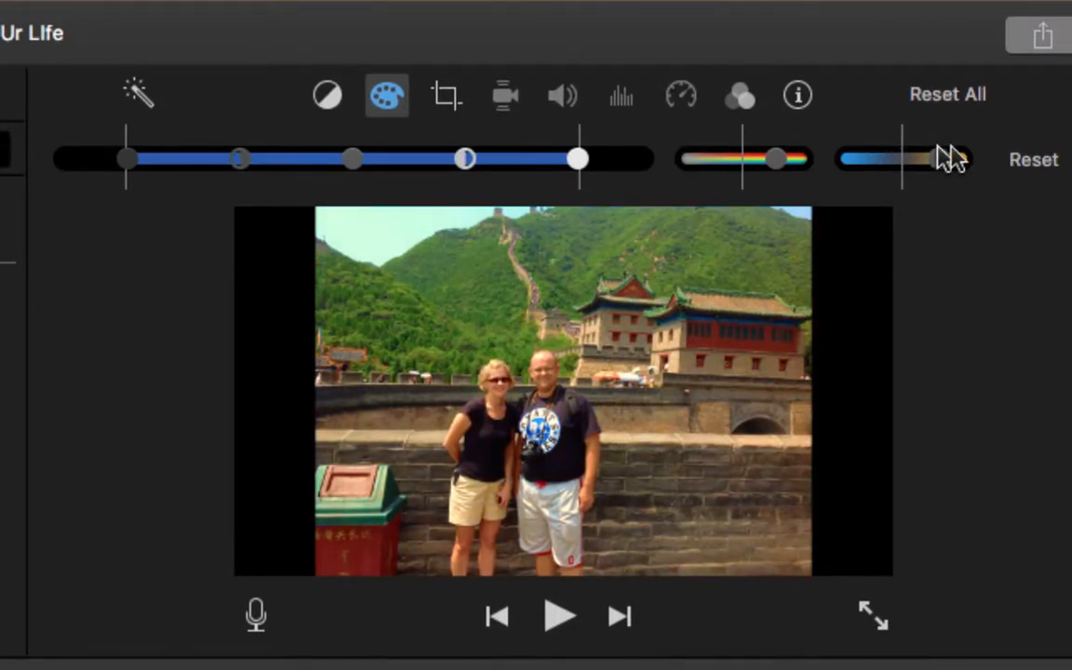
pyautogui.click(1032, 160)
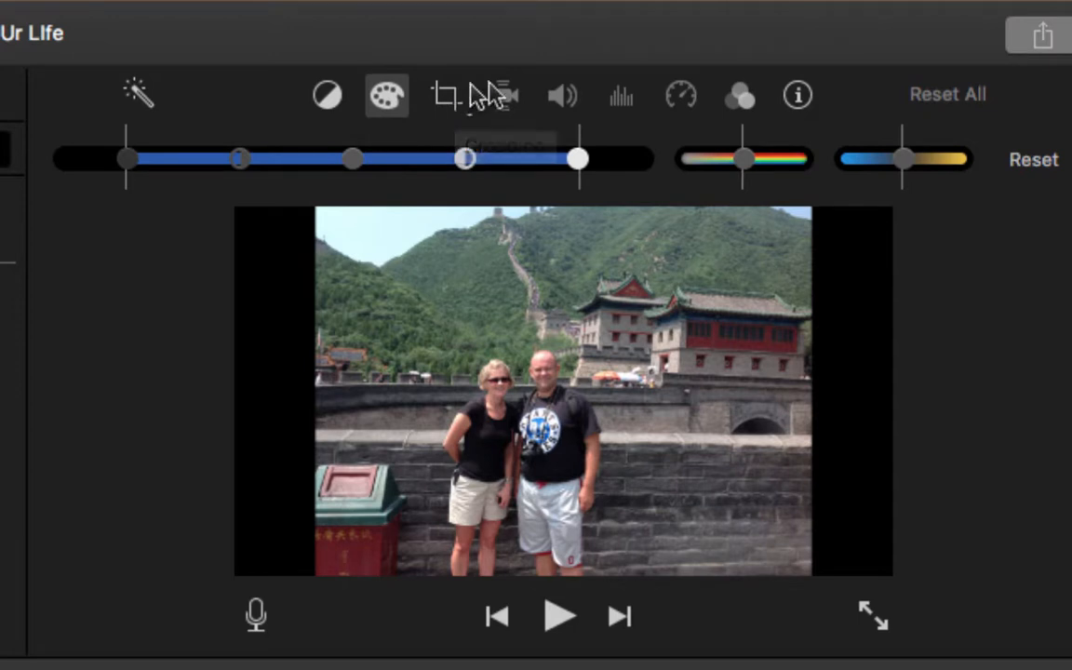
# - Set the Great Wall photo's cropping style to Crop to Fill and move the crop frame toward the photo's upper part
pyautogui.click(449, 102)
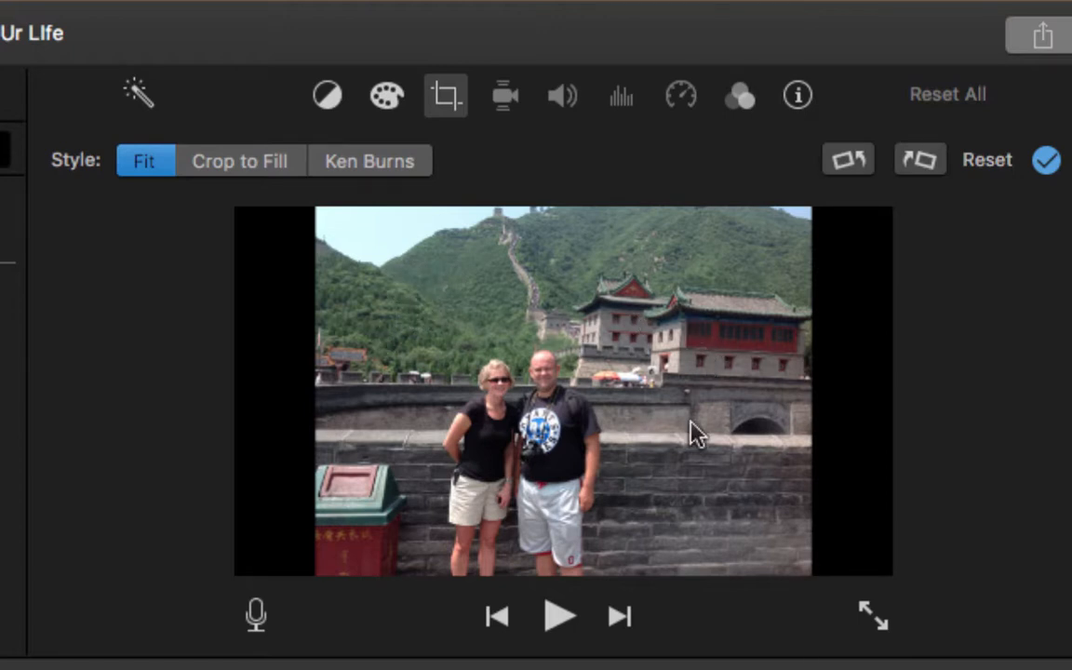
pyautogui.click(270, 176)
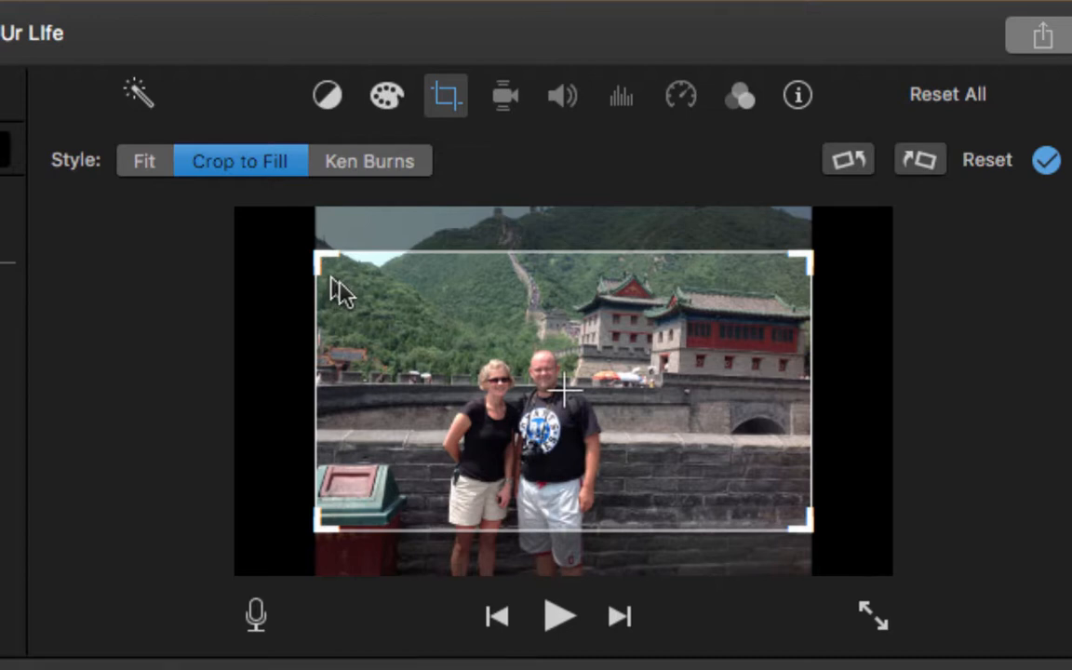
pyautogui.moveTo(352, 297); pyautogui.dragTo(354, 350)
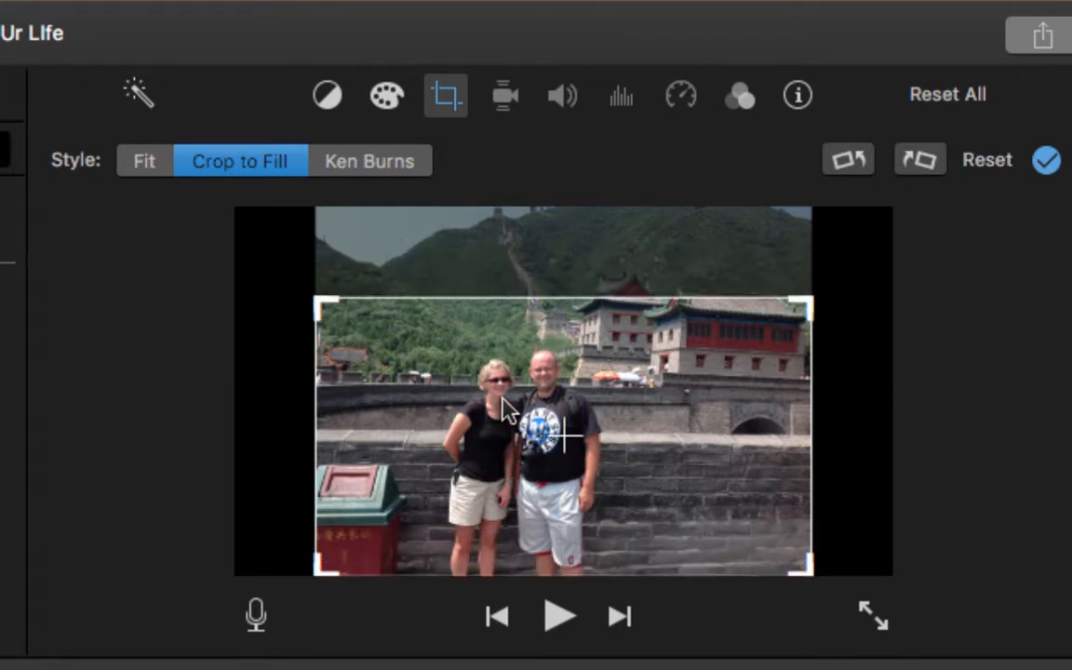
pyautogui.moveTo(504, 409); pyautogui.dragTo(505, 341)
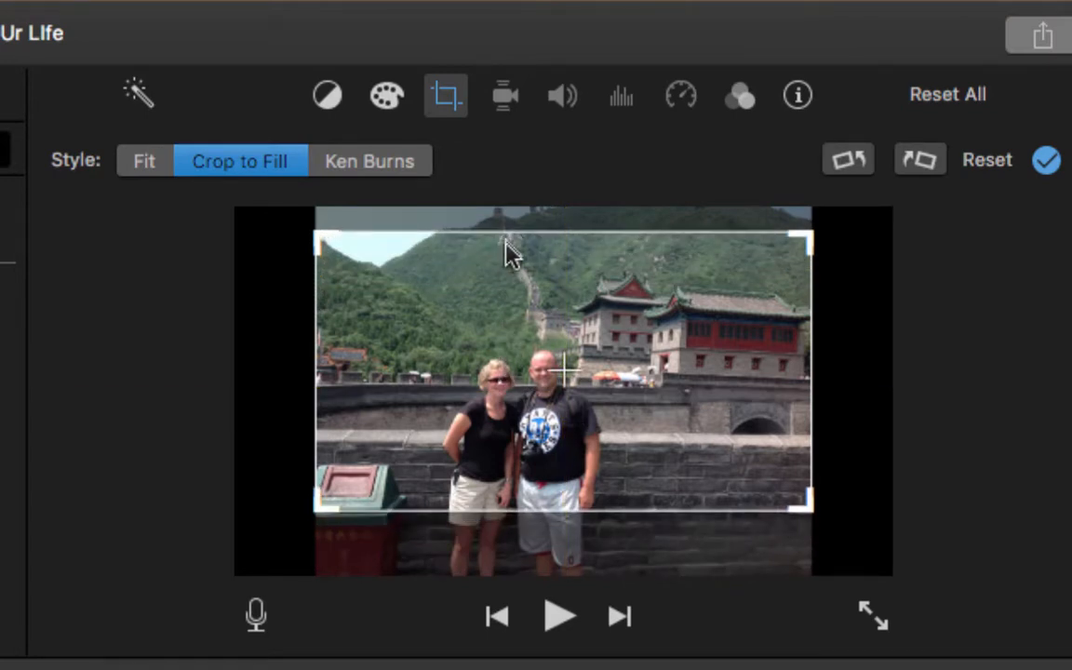
# - Apply a Ken Burns effect to the Great Wall photo, framing Start around the couple and End around the wall on the hilltop
pyautogui.click(394, 175)
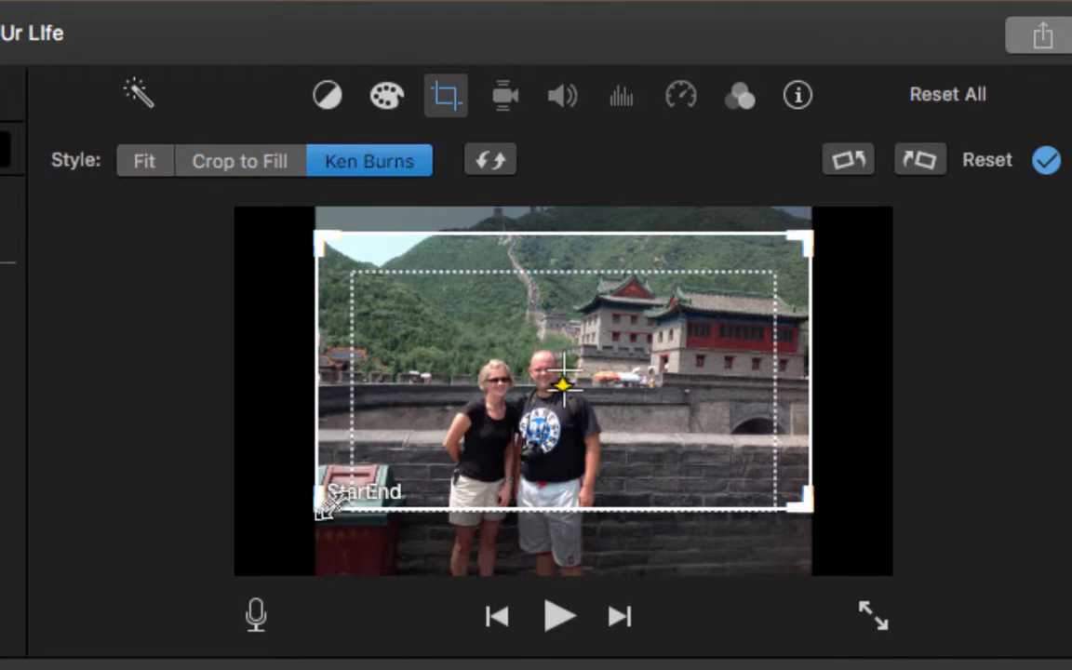
pyautogui.moveTo(326, 507); pyautogui.dragTo(528, 395)
pyautogui.moveTo(578, 347); pyautogui.dragTo(485, 428)
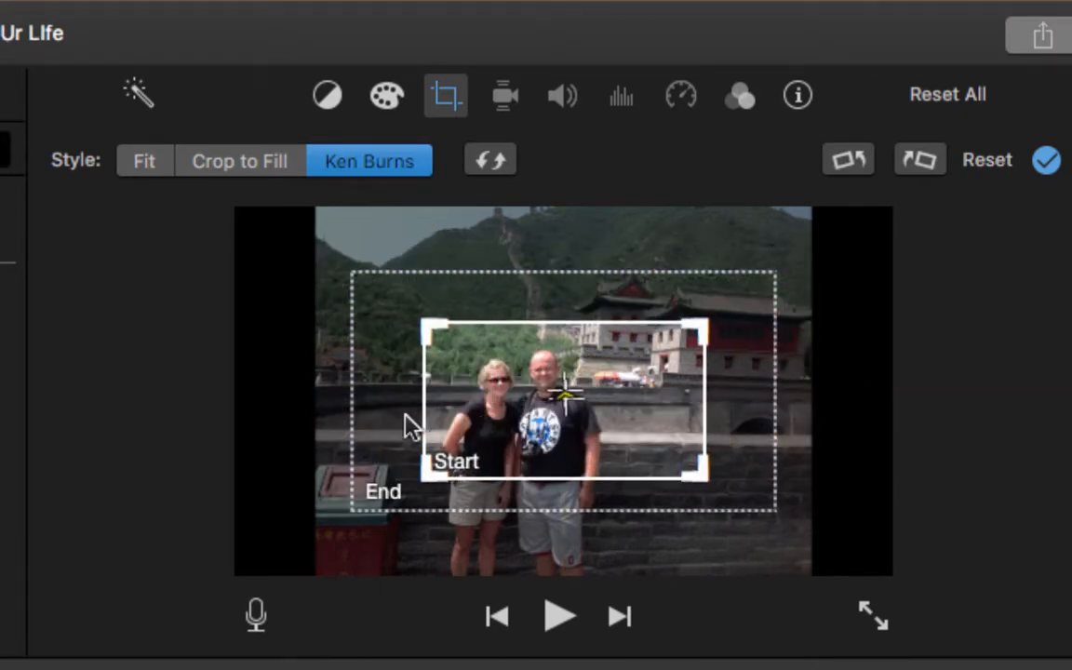
pyautogui.click(379, 450)
pyautogui.moveTo(351, 508); pyautogui.dragTo(579, 381)
pyautogui.moveTo(594, 310); pyautogui.dragTo(436, 244)
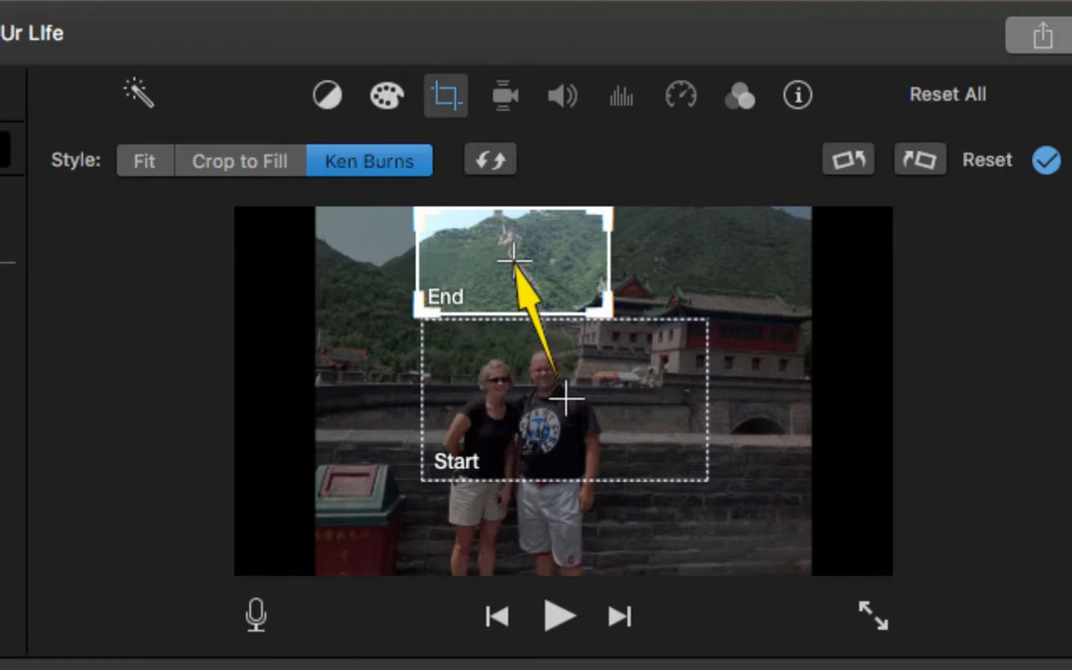
pyautogui.click(1046, 160)
# - Preview the Ken Burns movement and return the photo's cropping style to Fit
pyautogui.press('space')
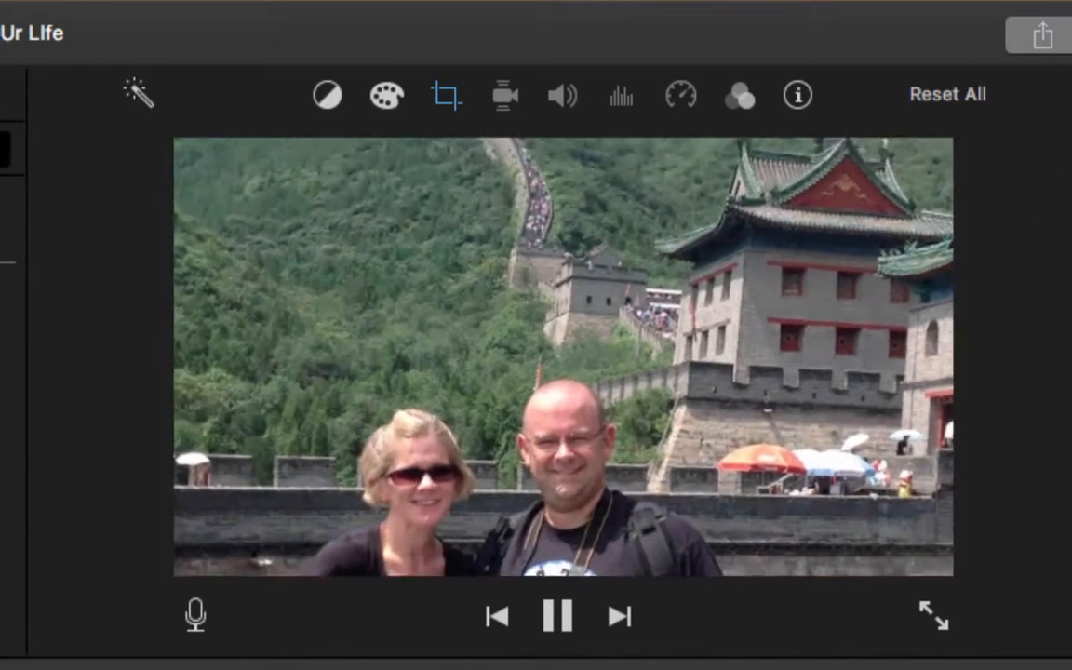
pyautogui.press('space')
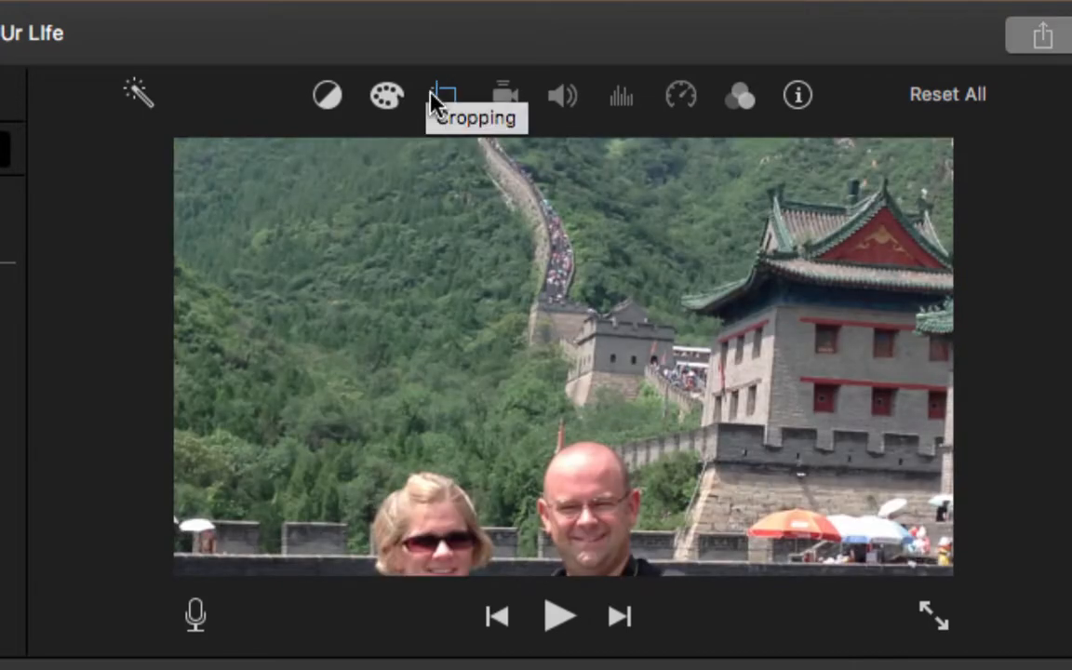
pyautogui.click(435, 98)
pyautogui.click(149, 172)
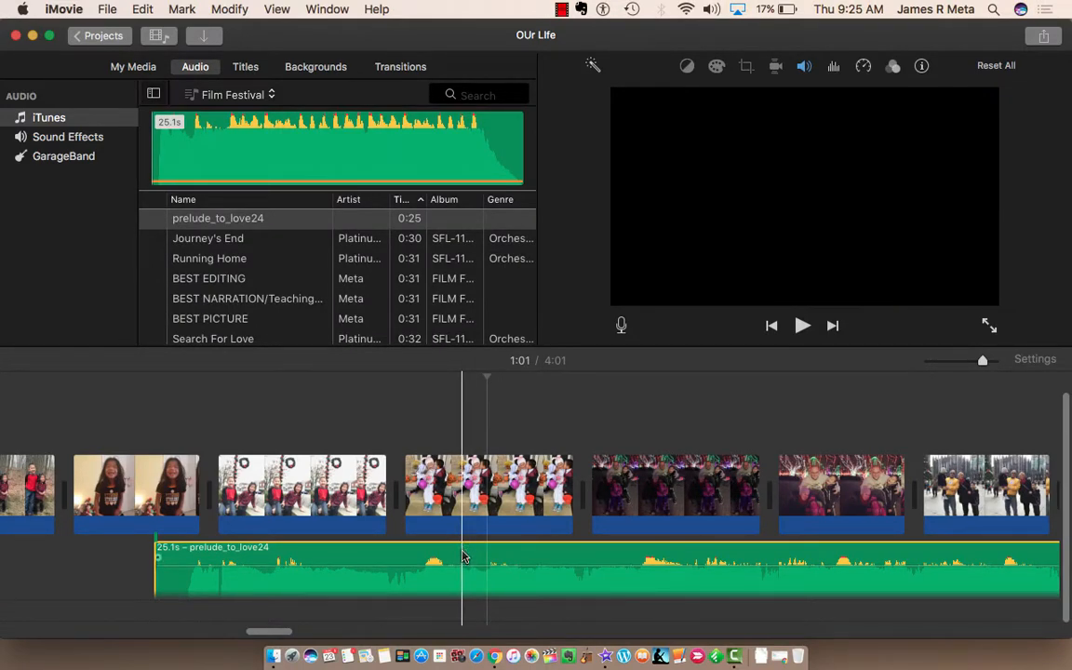
# - Turn on lowering the volume of other clips for the prelude_to_love24 music clip and raise its ducking amount
pyautogui.click(461, 558)
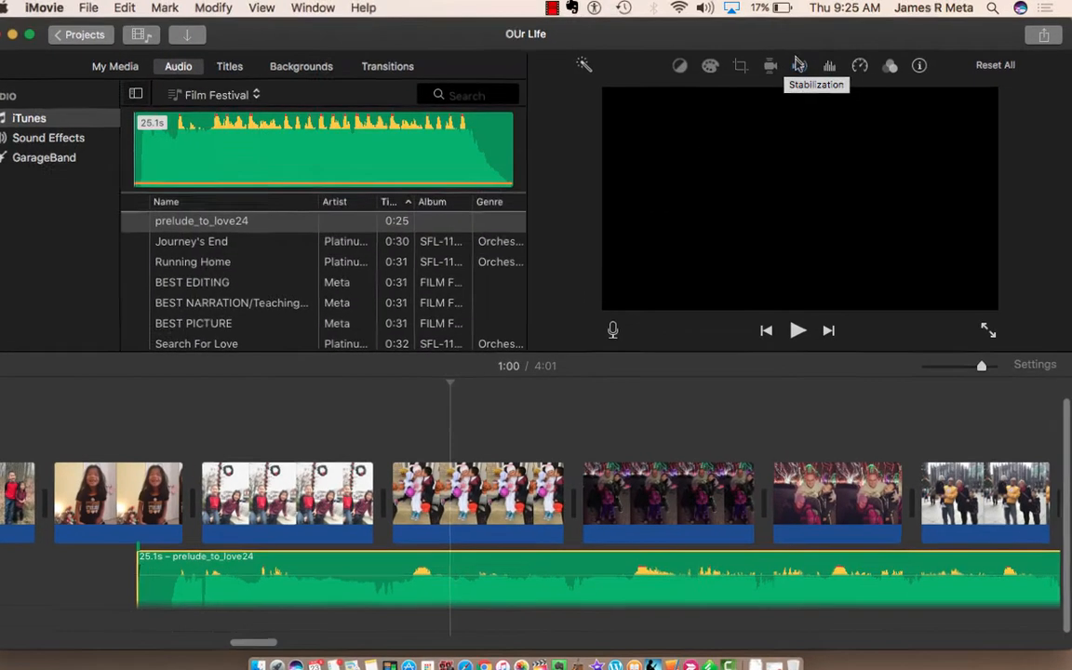
pyautogui.click(804, 65)
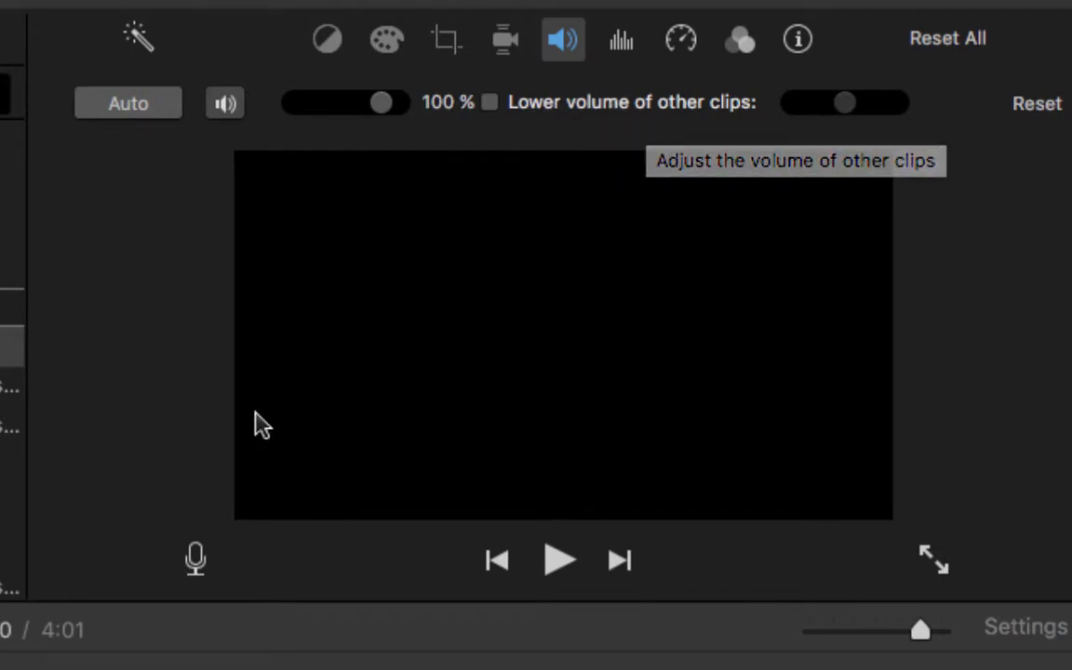
pyautogui.click(488, 105)
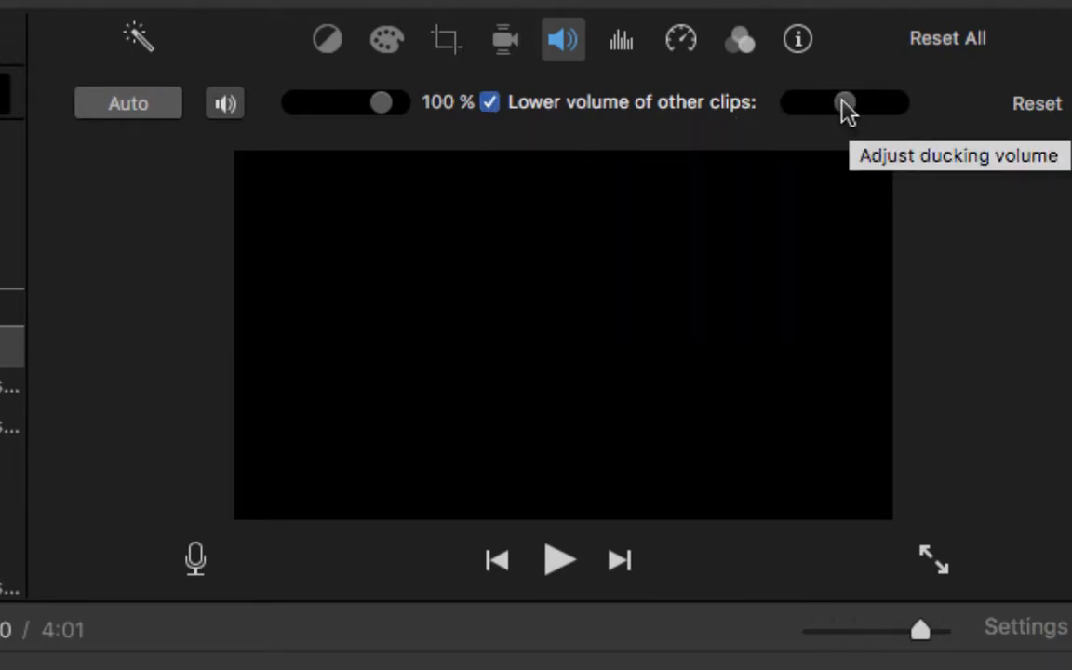
pyautogui.moveTo(844, 104); pyautogui.dragTo(871, 104)
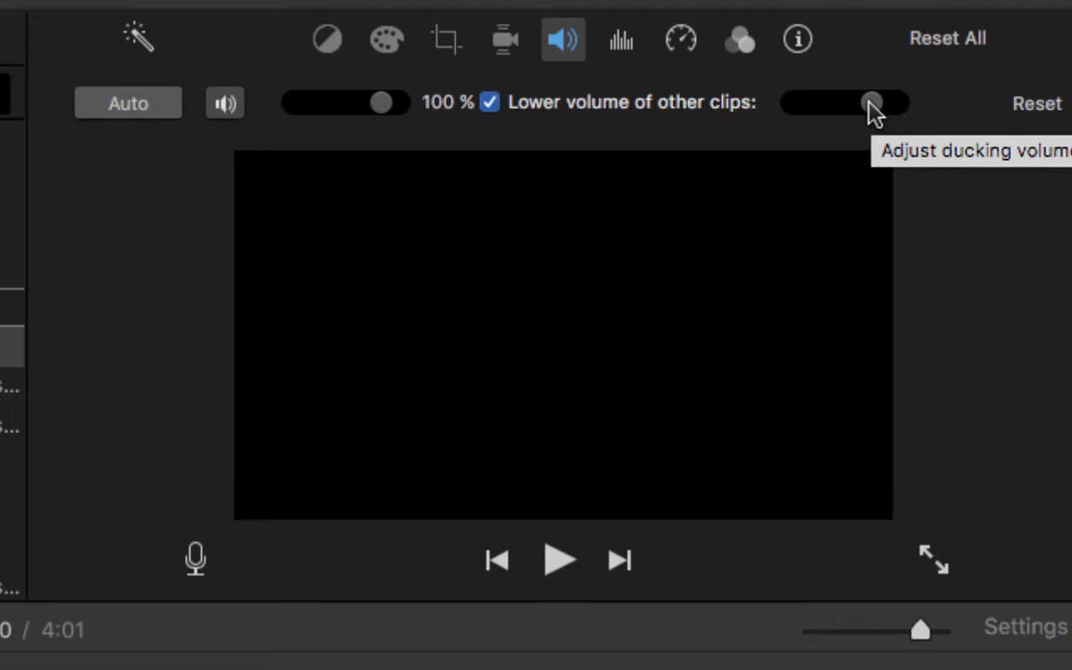
# - Review the music clip's noise reduction, equalizer and speed options, keeping the speed at Normal
pyautogui.click(636, 48)
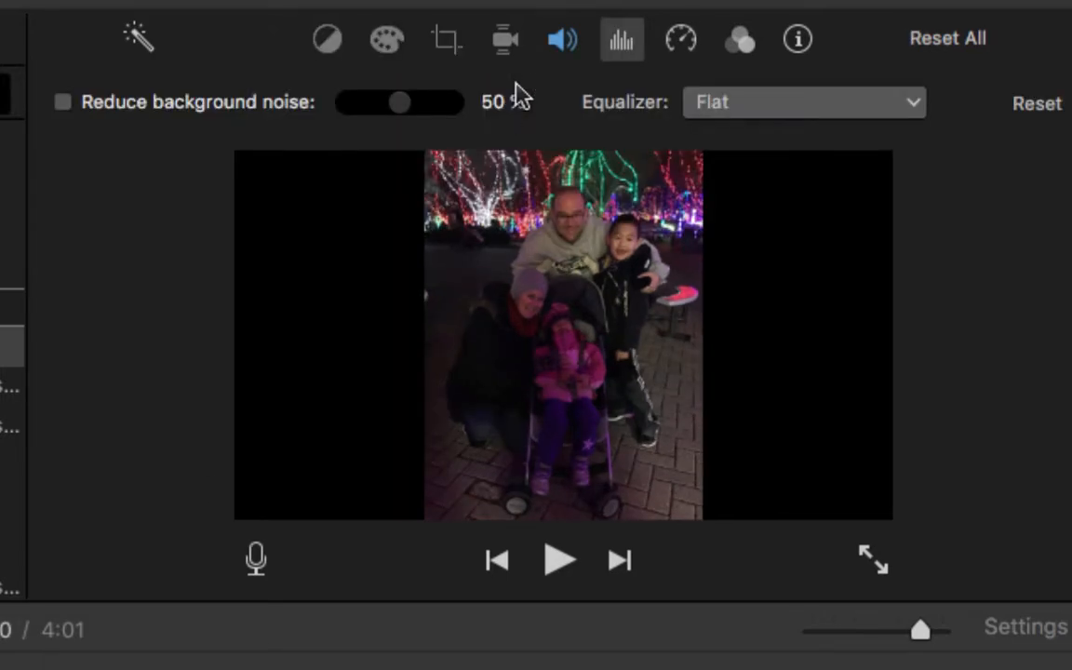
pyautogui.click(694, 52)
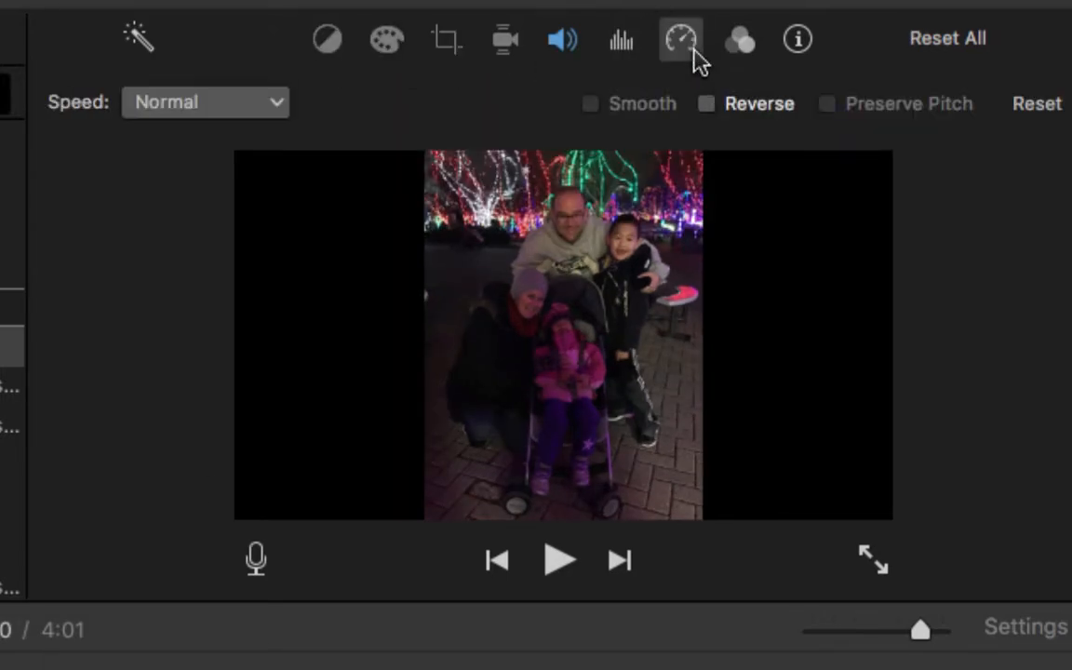
pyautogui.click(279, 104)
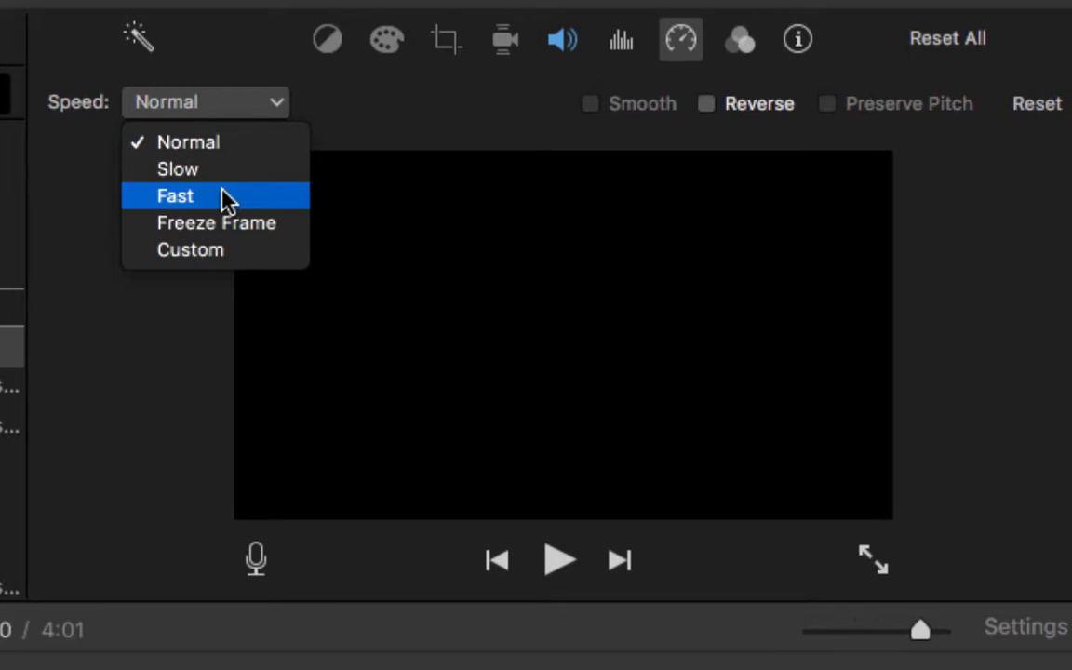
pyautogui.click(232, 120)
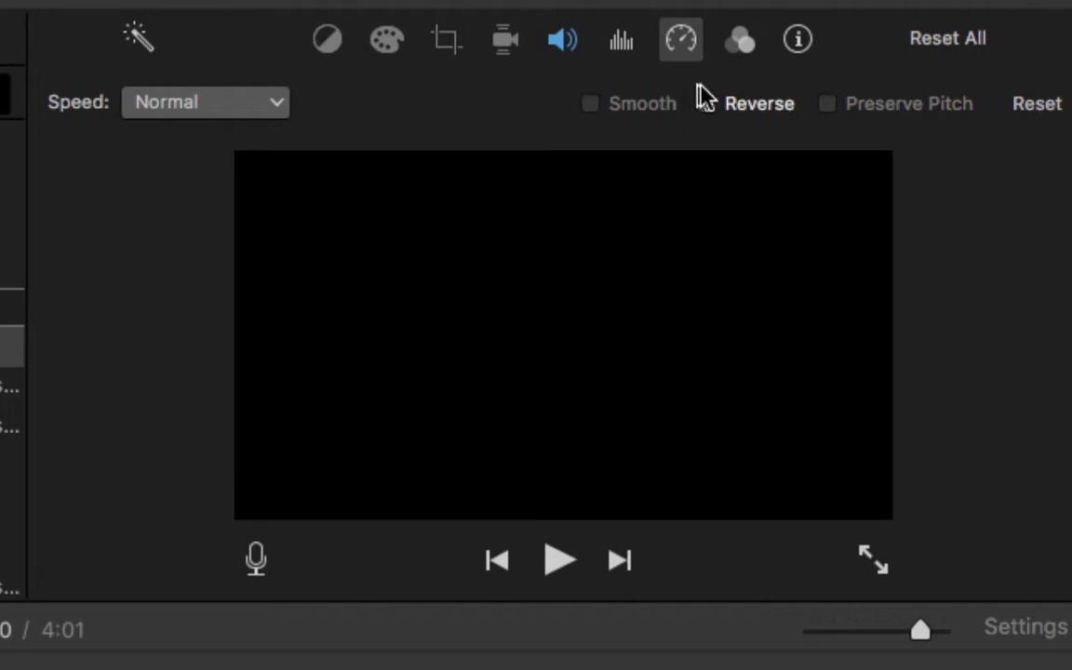
# - Look through the clip filters available for the costume photo IMG_2067 without applying one
pyautogui.click(731, 44)
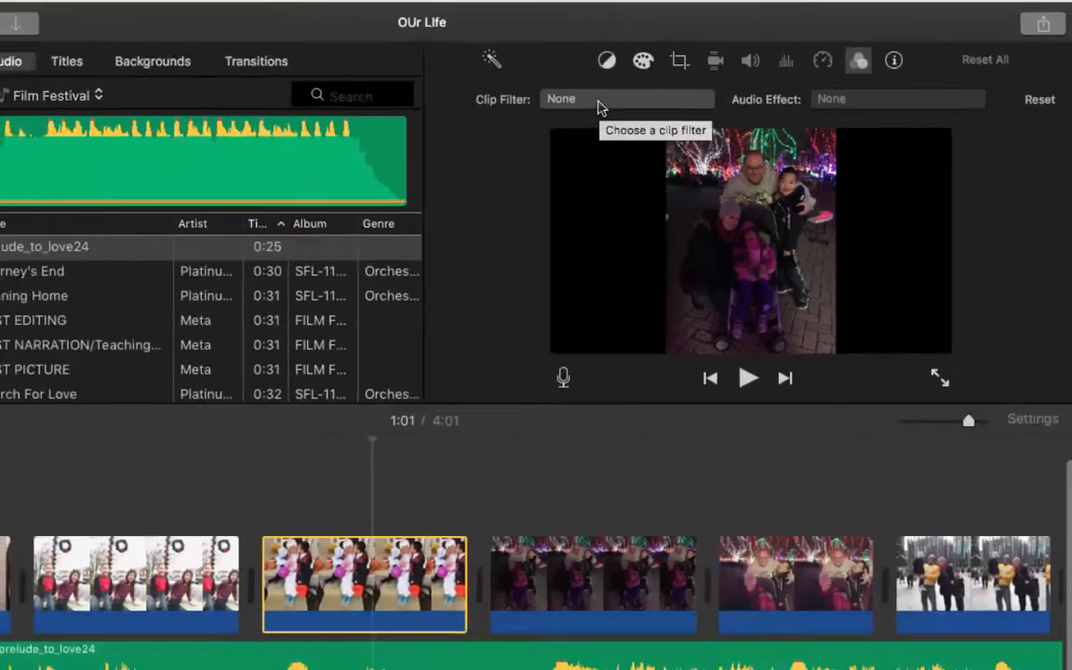
pyautogui.click(311, 103)
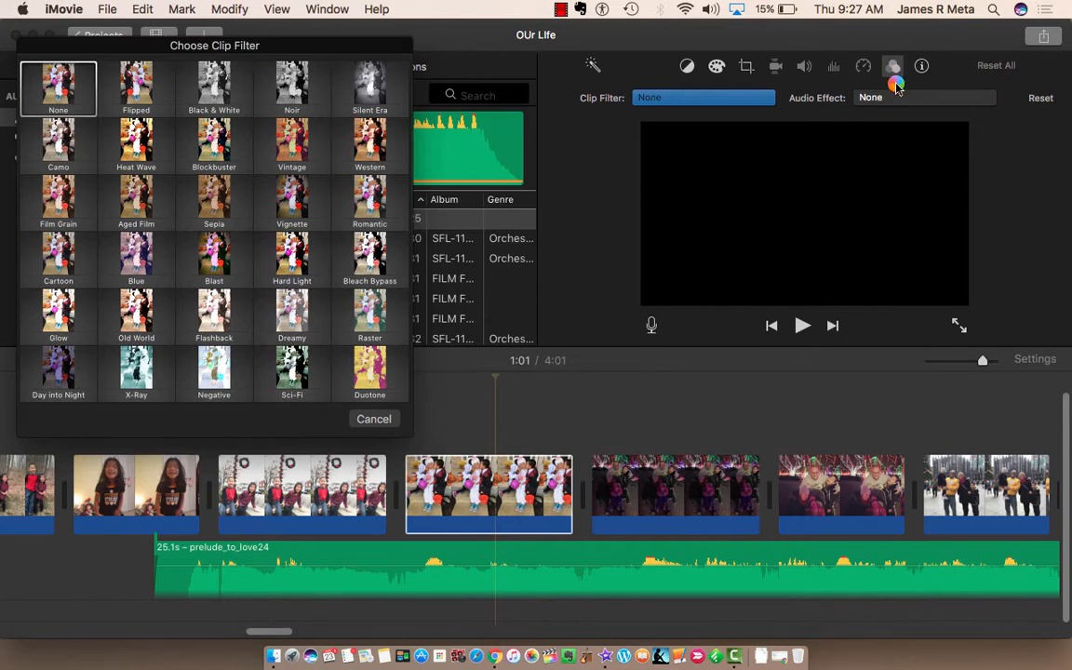
pyautogui.click(895, 86)
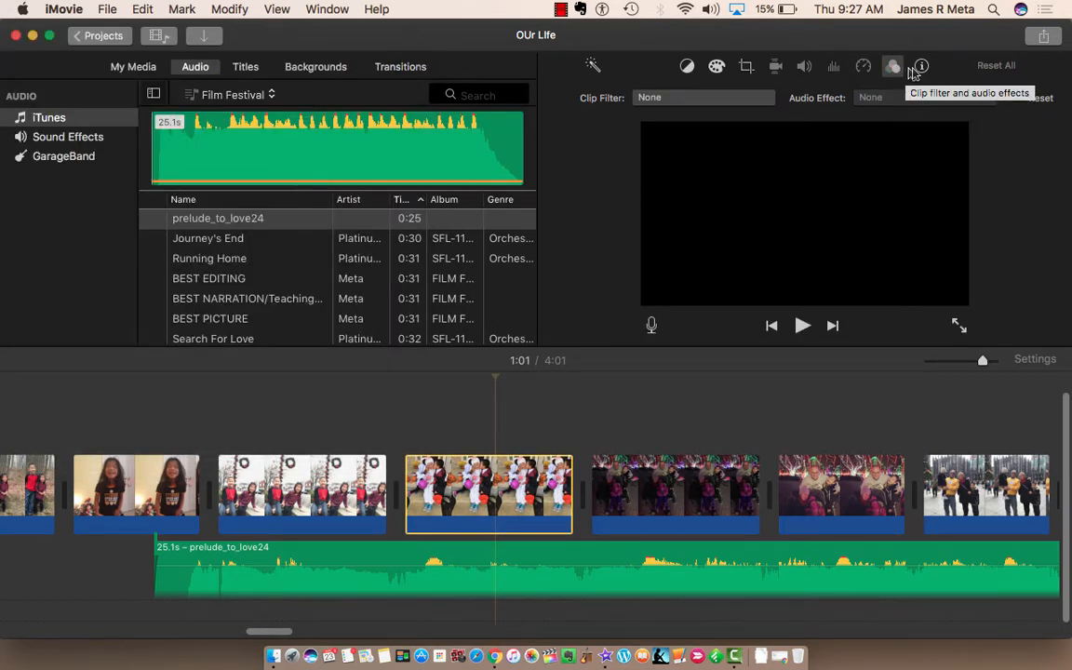
# - Set the duration of the costume photo IMG_2067 to 6.0 seconds
pyautogui.click(922, 69)
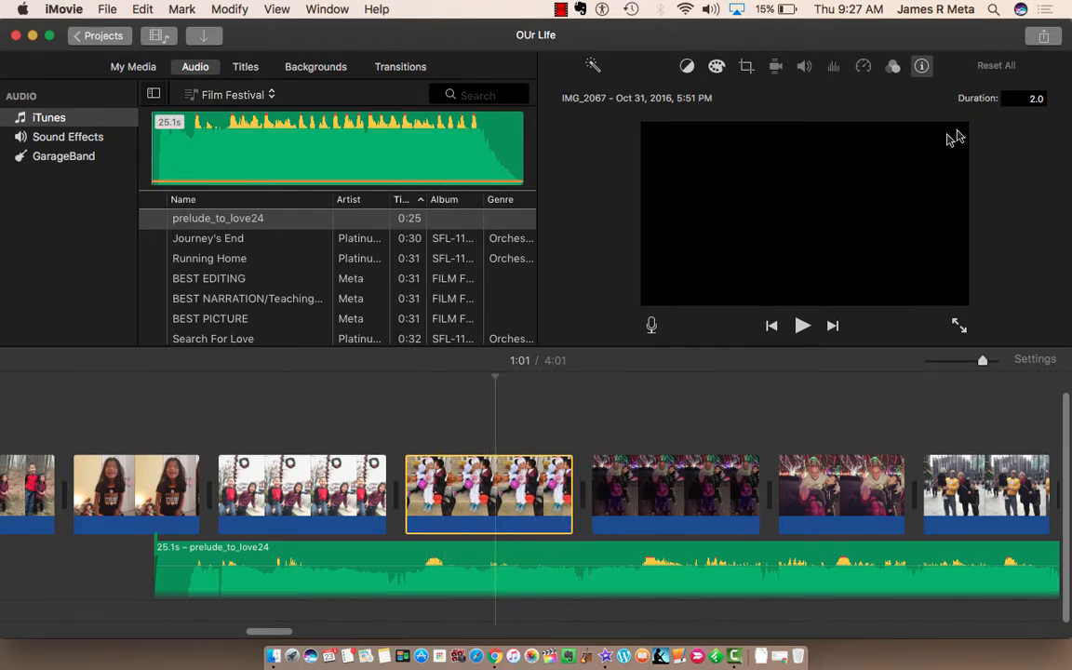
pyautogui.click(1035, 97)
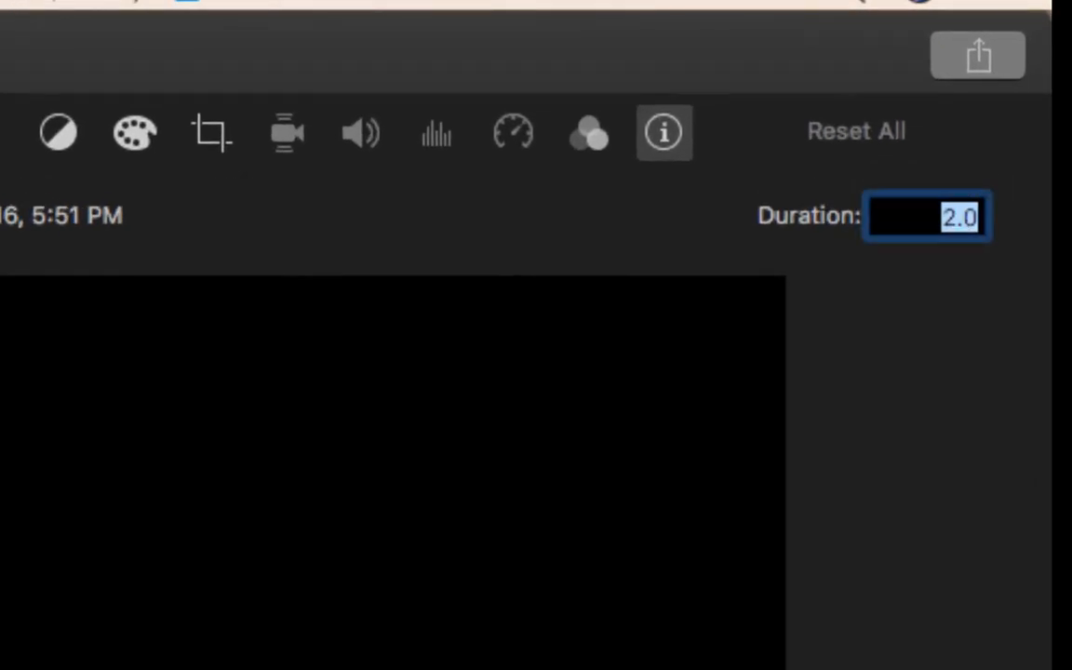
pyautogui.write('6')
pyautogui.press('Return')
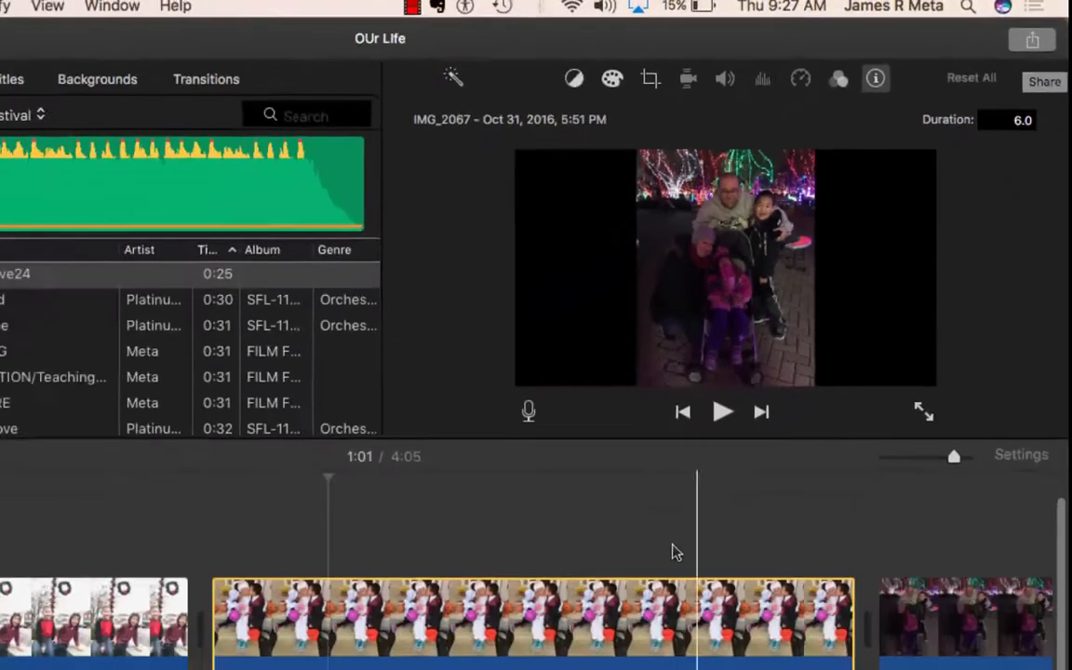